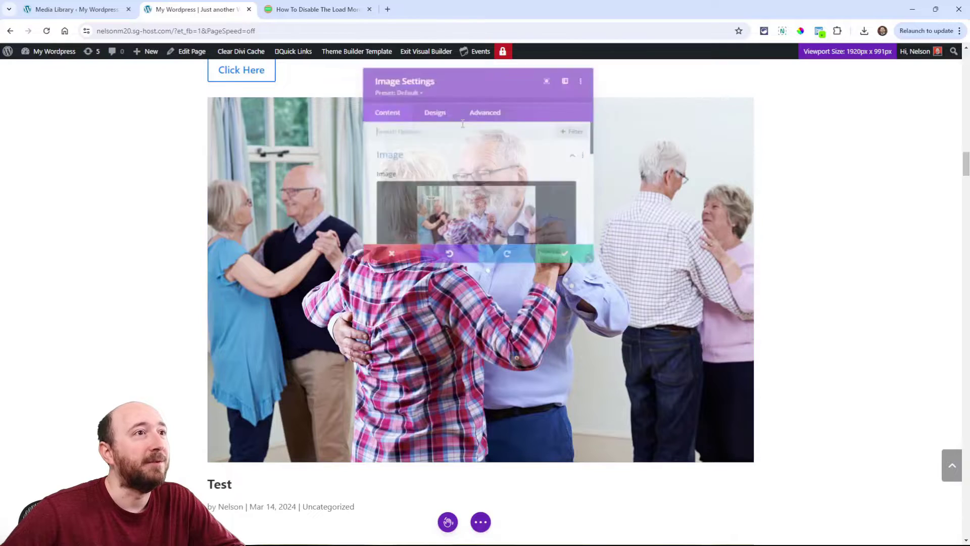
Open the Choose an Image media library and load the remaining items with Load more
click(456, 220)
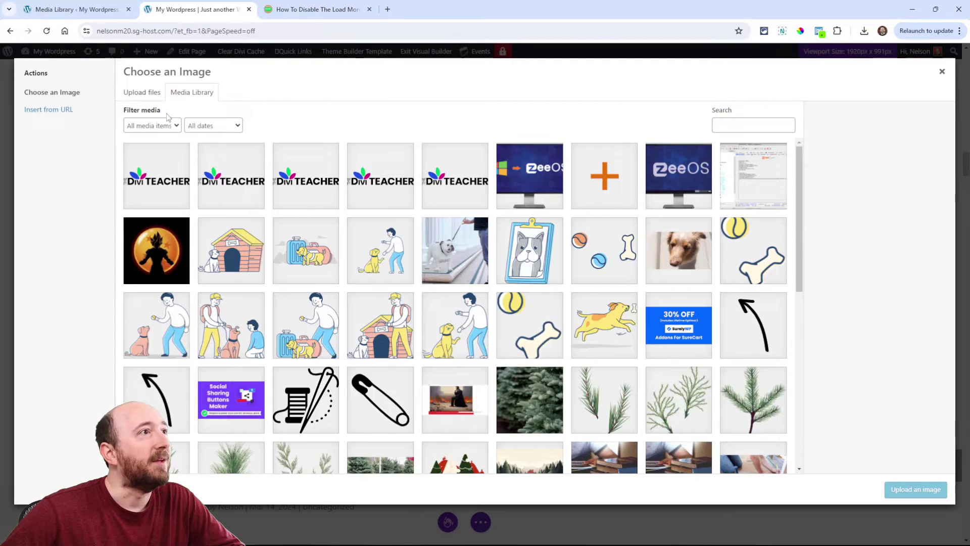
scroll(354, 238, down, 8)
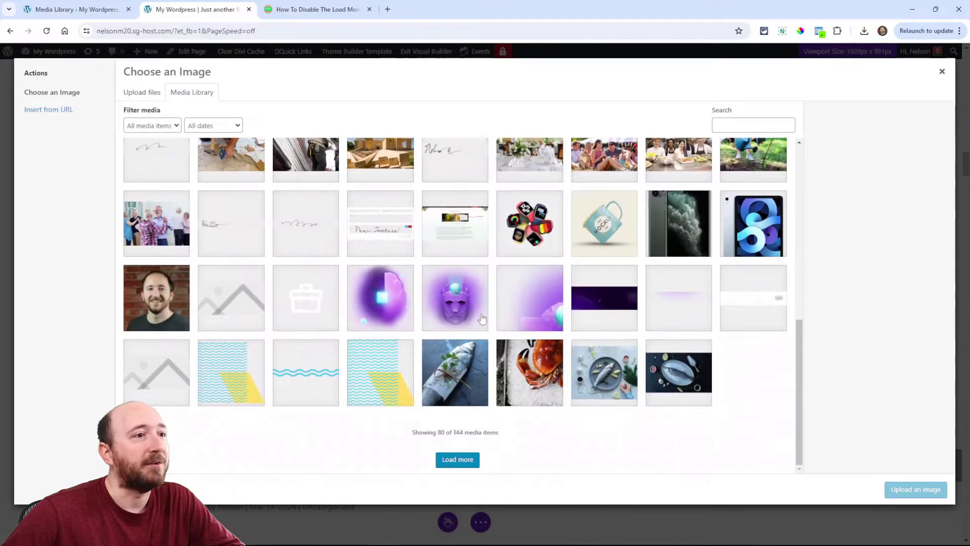
click(452, 463)
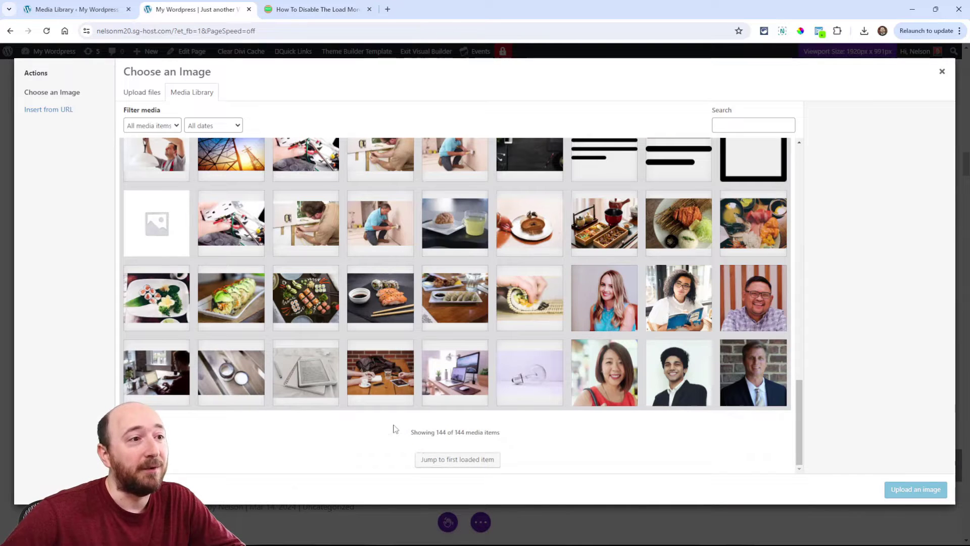
scroll(396, 424, up, 5)
scroll(353, 347, down, 5)
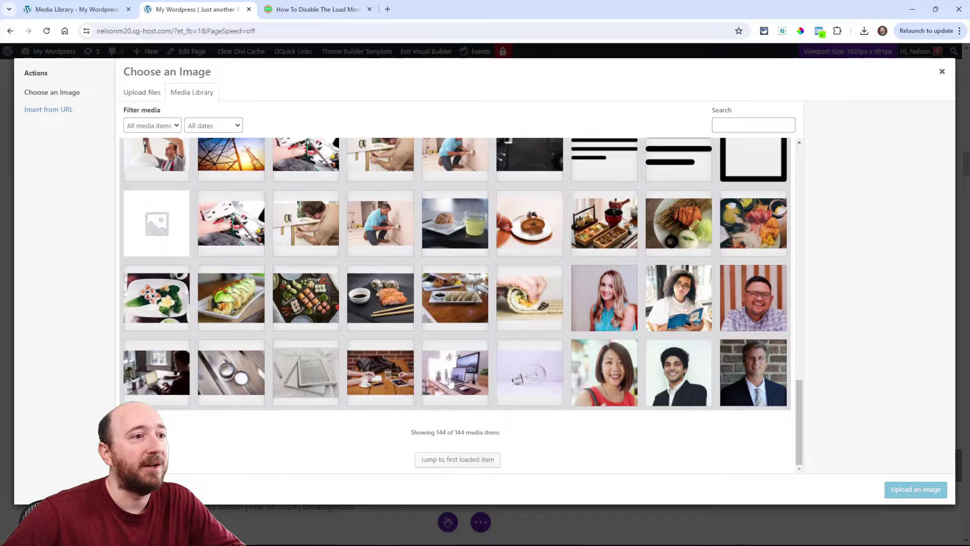
Jump to the first newly loaded item and scroll through all 144 of 144 items
scroll(465, 446, up, 5)
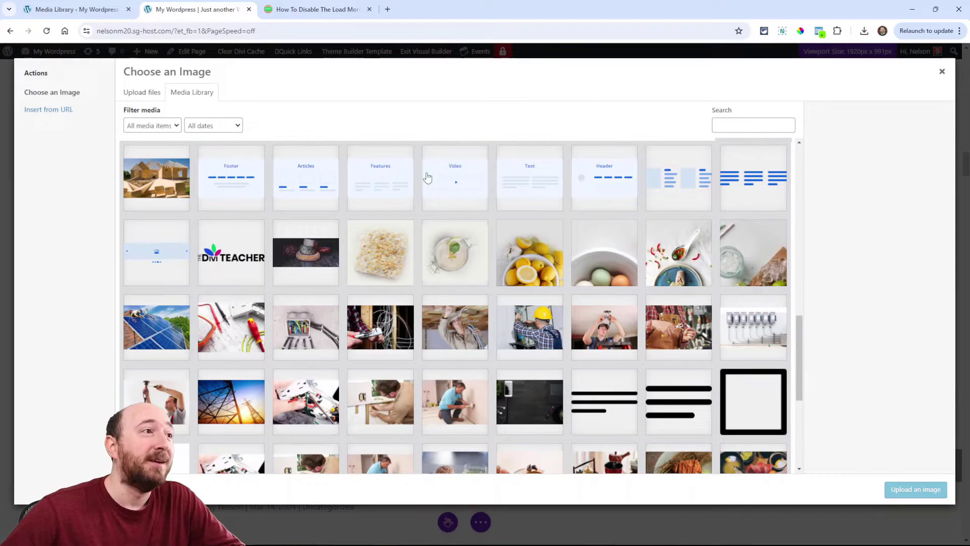
scroll(380, 277, up, 1)
scroll(404, 354, down, 5)
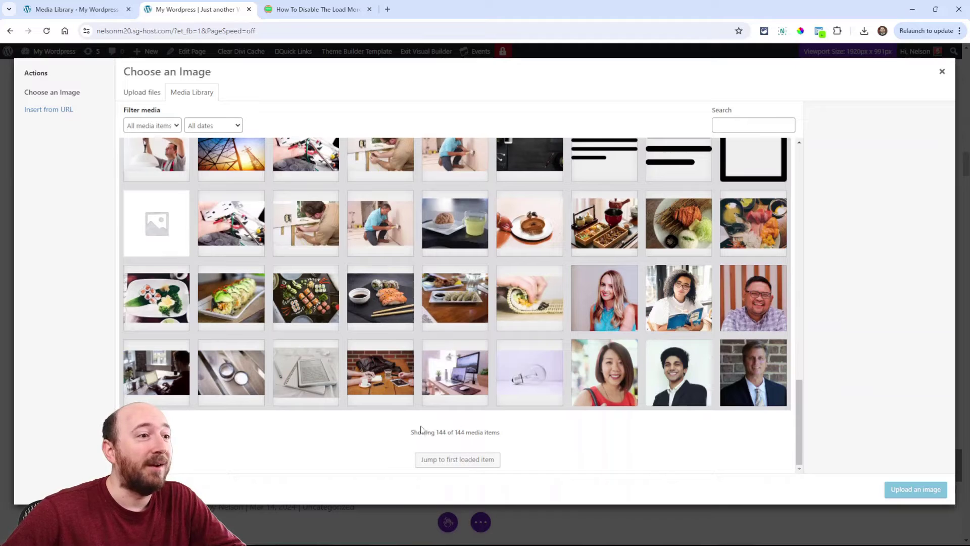
click(425, 457)
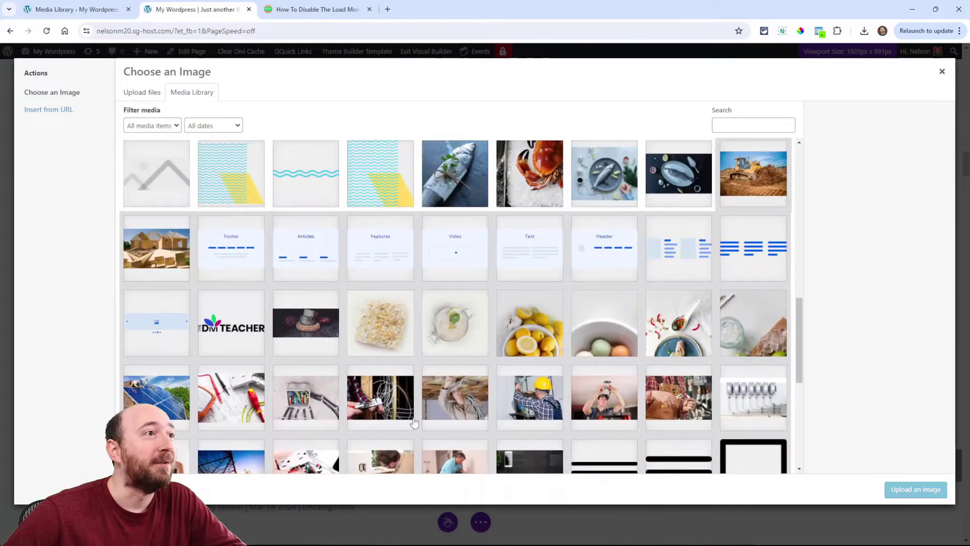
scroll(340, 314, up, 5)
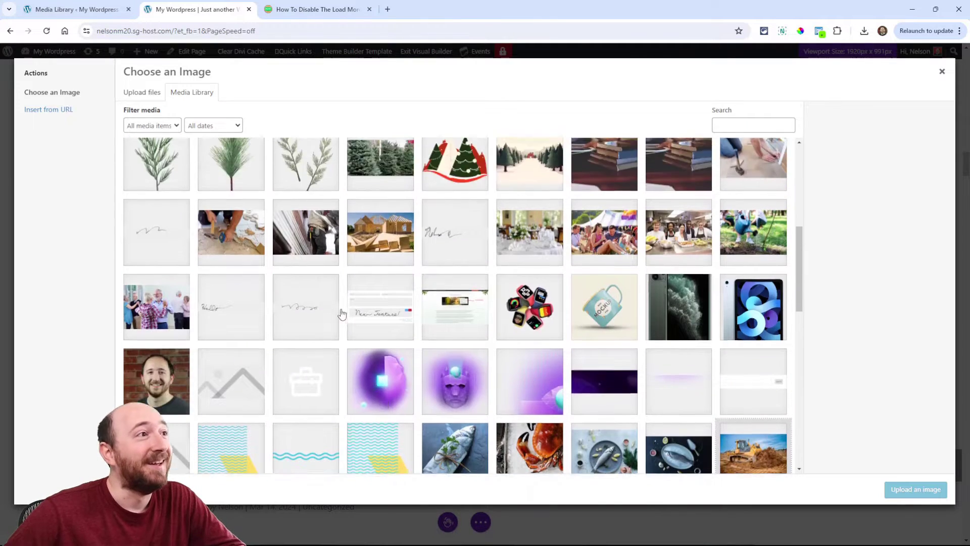
scroll(468, 323, down, 15)
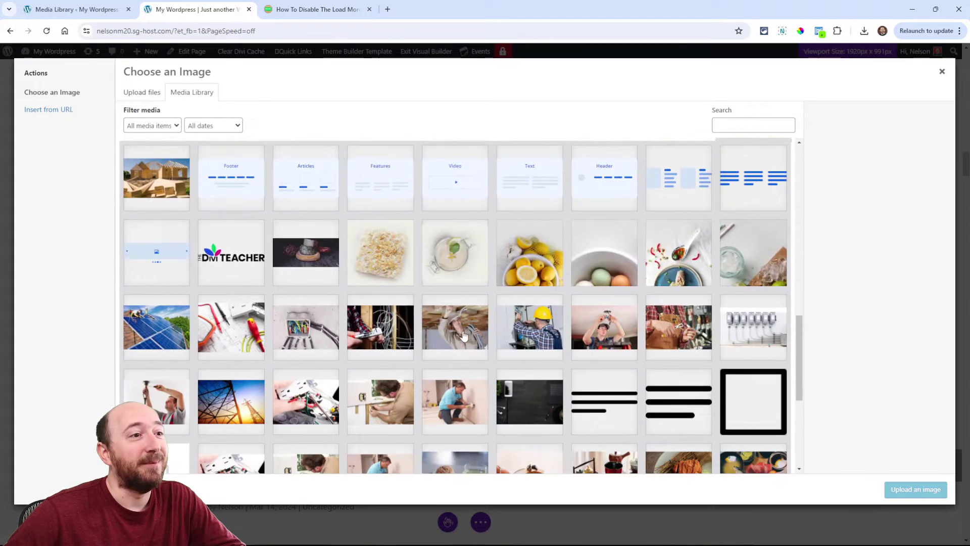
scroll(461, 340, down, 1)
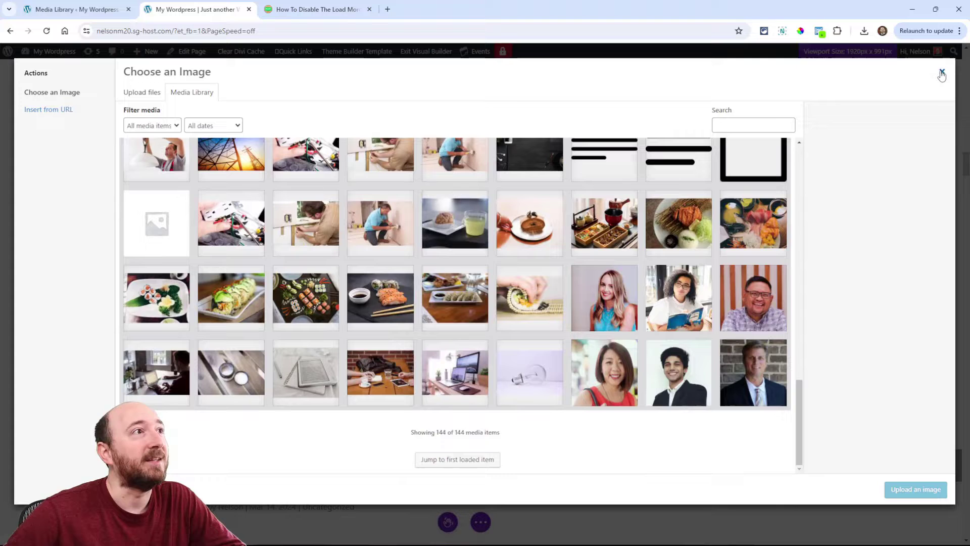
Switch to the 'How To Disable The Load More' article and scroll to its Add PHP Code Snippet section
click(285, 9)
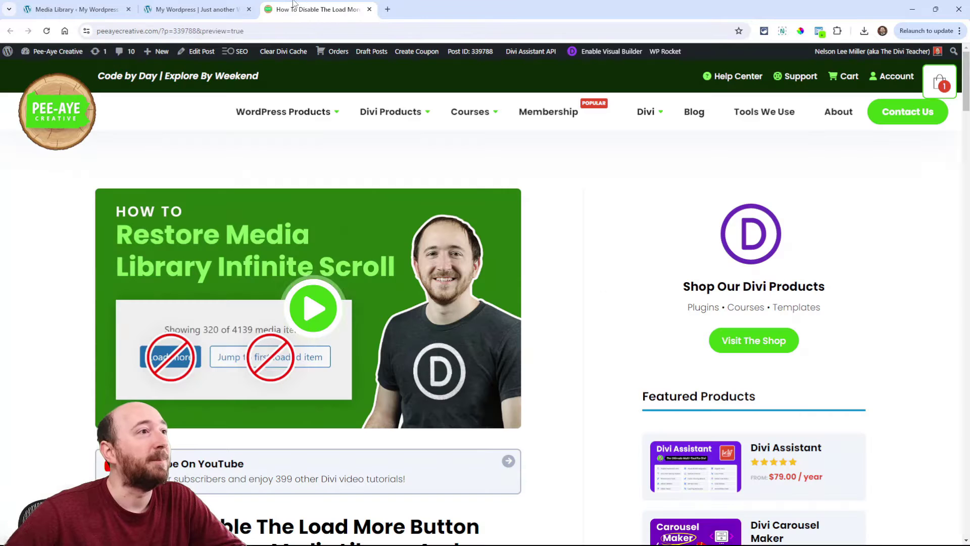
scroll(597, 308, down, 3)
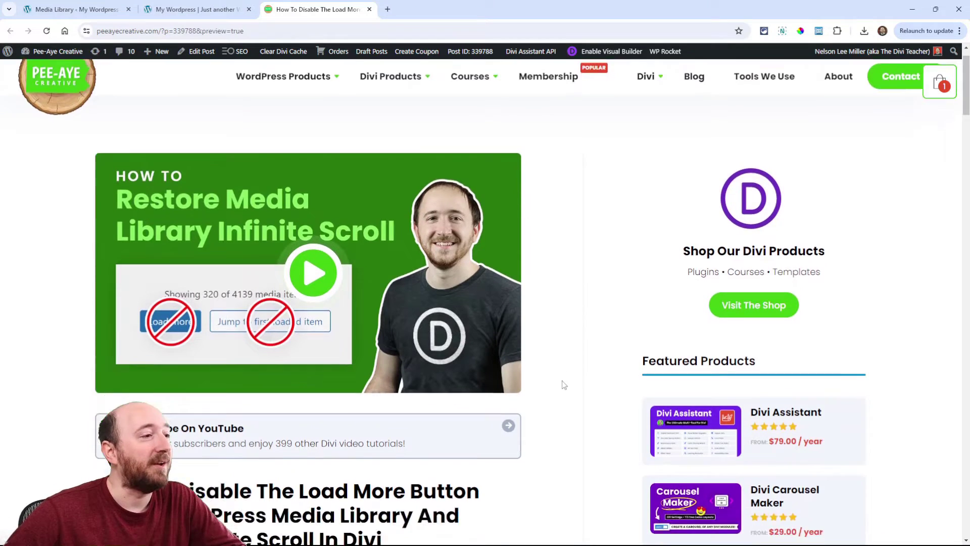
scroll(588, 311, down, 10)
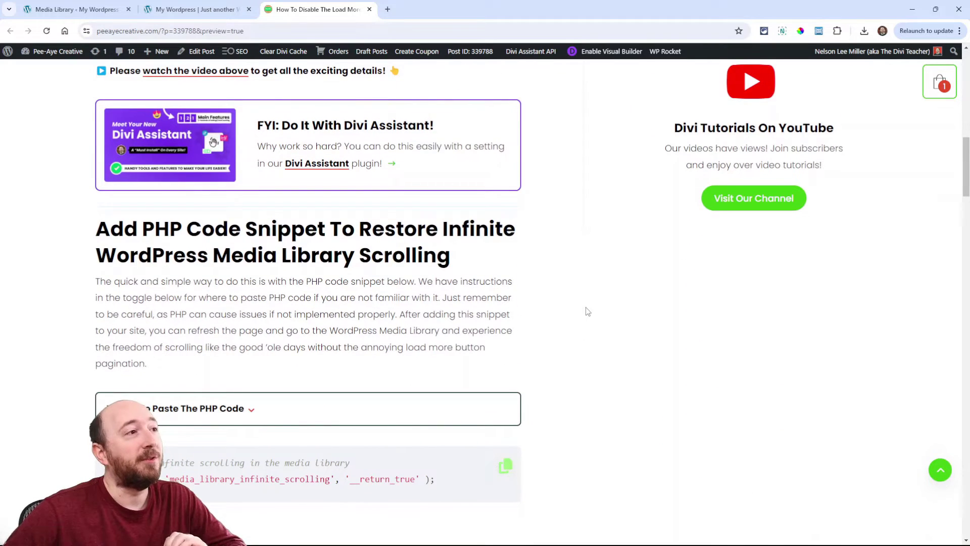
scroll(258, 333, down, 3)
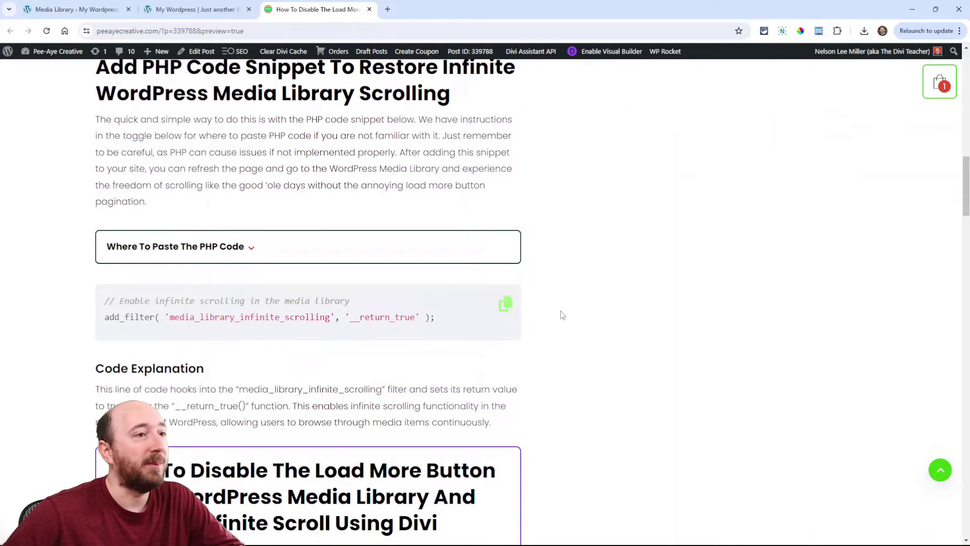
scroll(562, 315, down, 11)
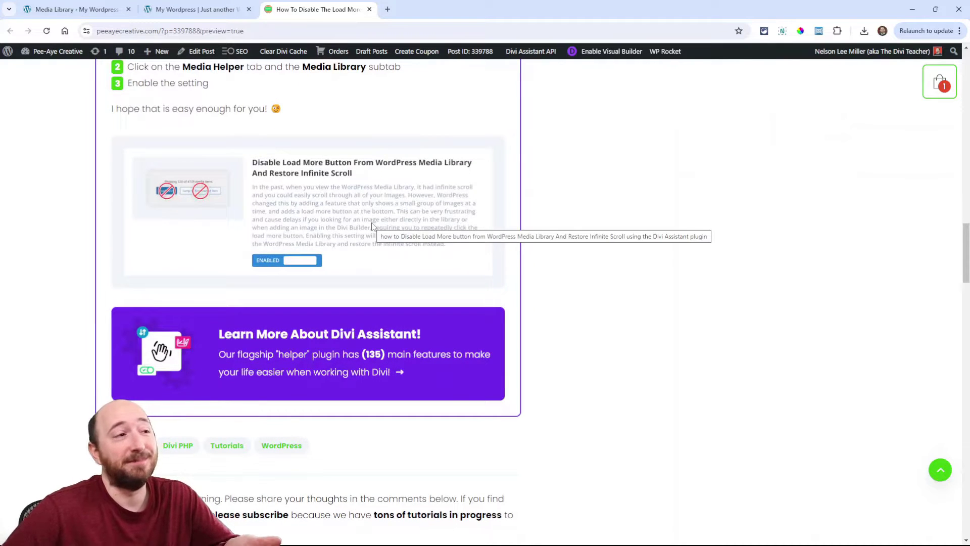
scroll(584, 274, up, 10)
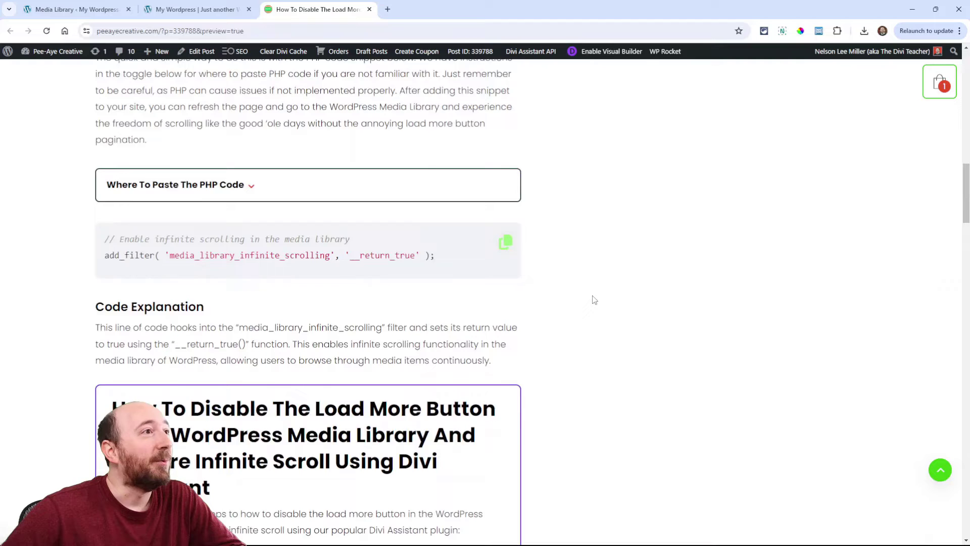
scroll(594, 300, up, 1)
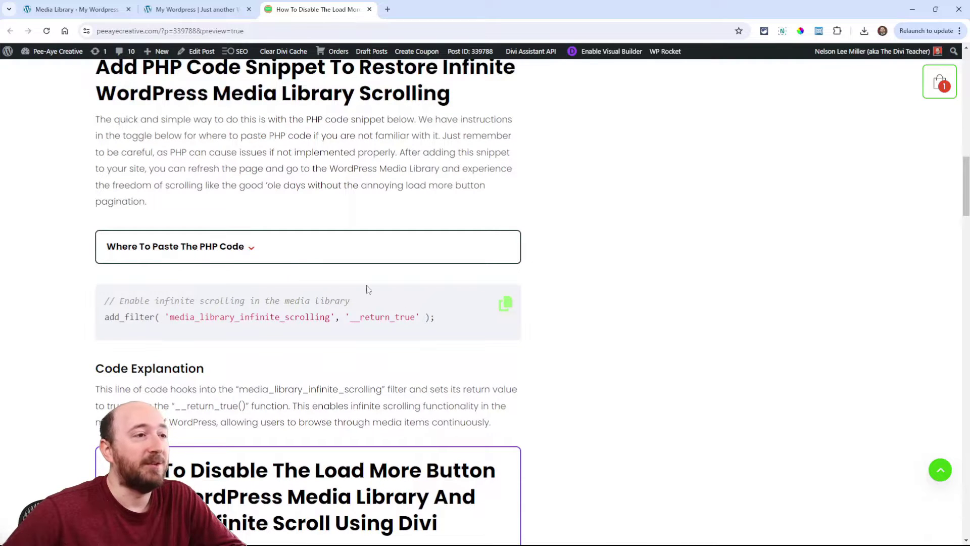
Copy the two-line infinite-scroll PHP snippet, review where to paste it, and return to 'My Wordpress'
drag(106, 300, 441, 322)
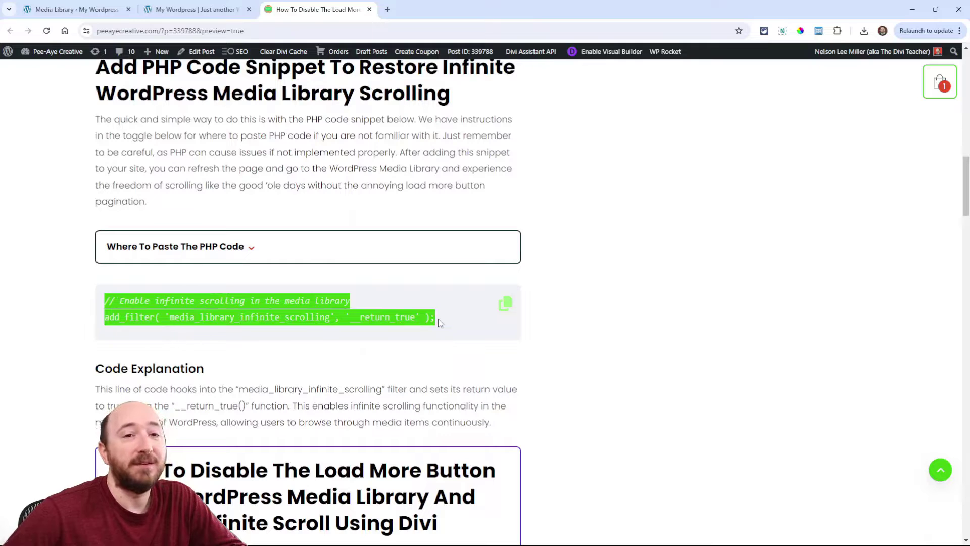
click(196, 311)
drag(105, 317, 389, 318)
click(276, 322)
click(282, 296)
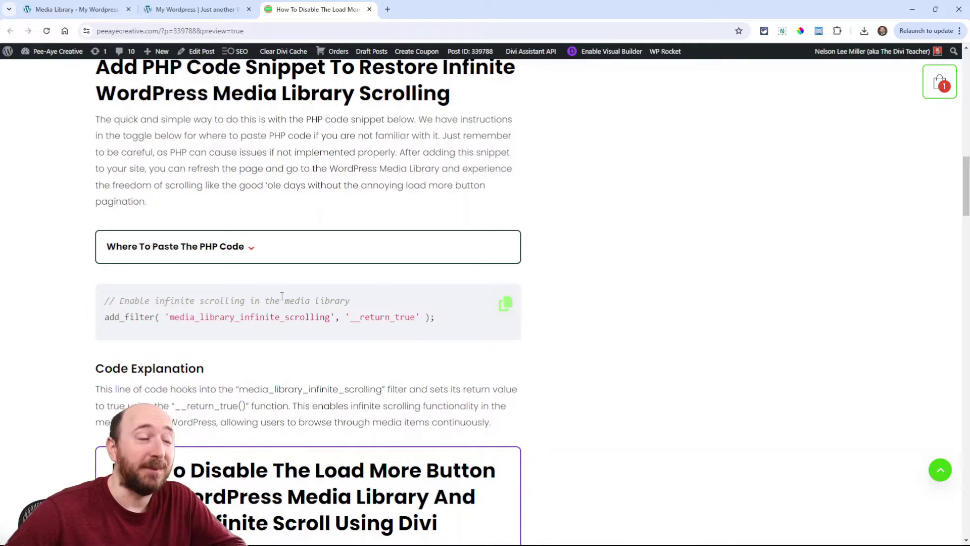
click(504, 310)
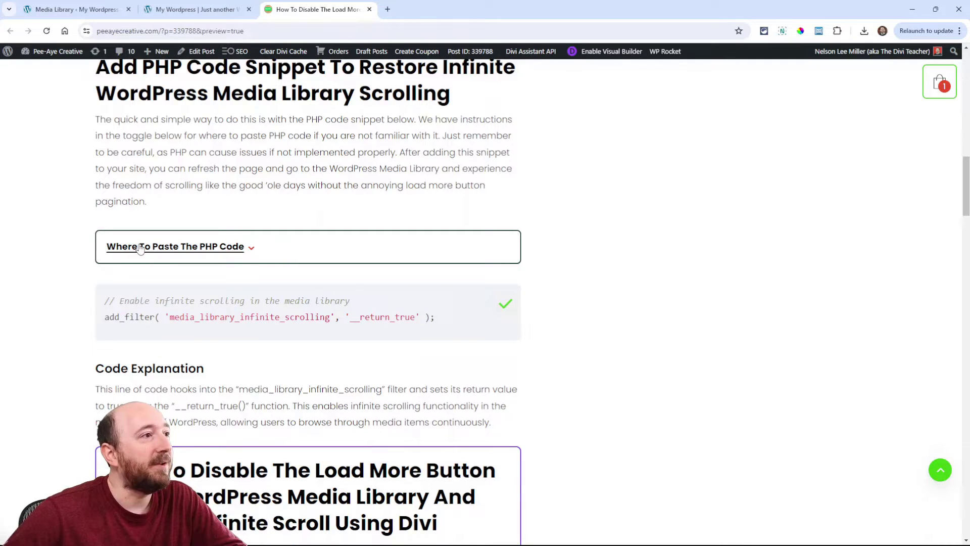
click(154, 252)
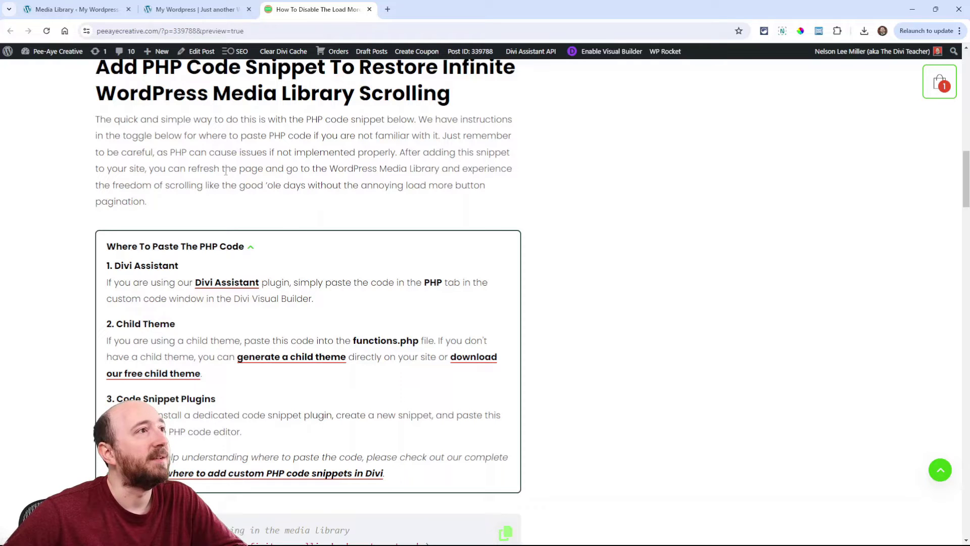
click(184, 9)
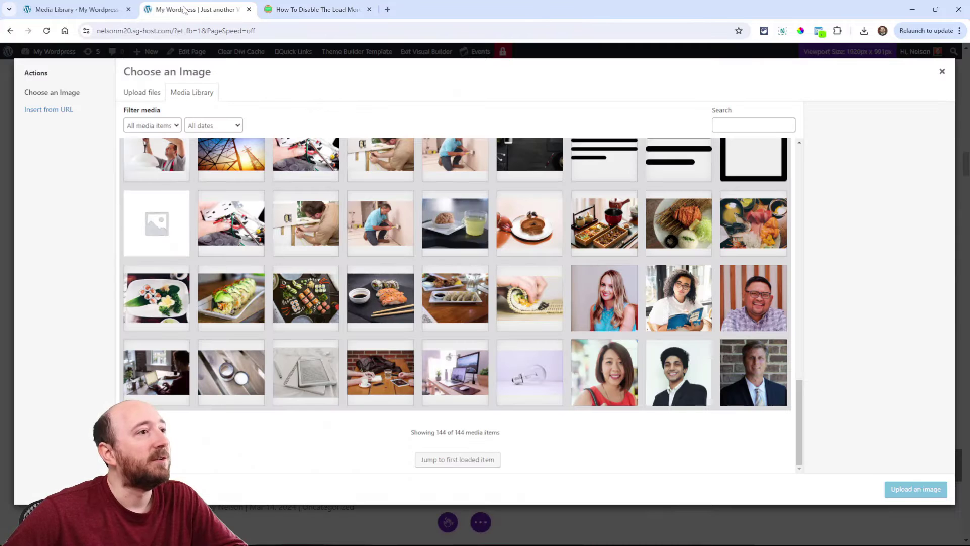
Paste the media_library_infinite_scrolling add_filter snippet into Divi Assistant's Custom Code PHP tab and save it
click(942, 71)
click(373, 259)
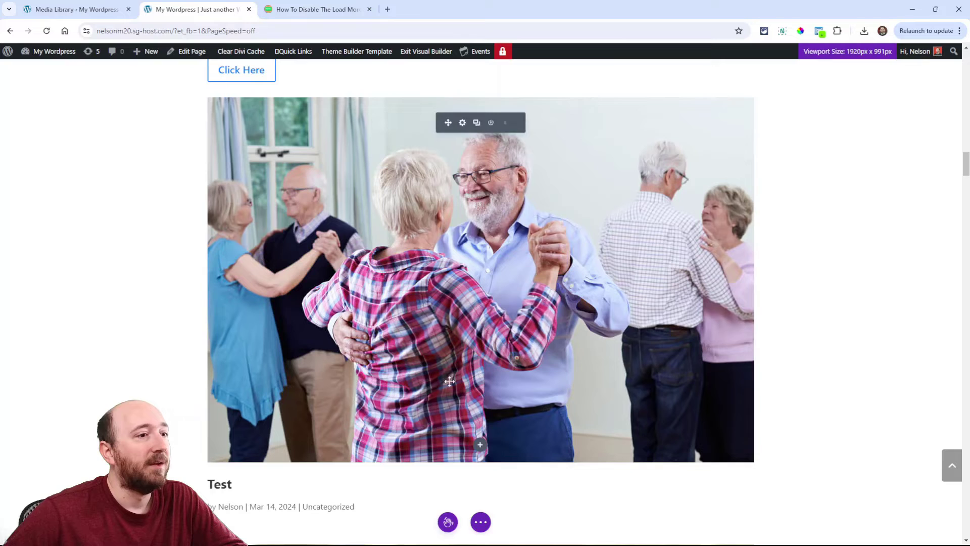
click(448, 523)
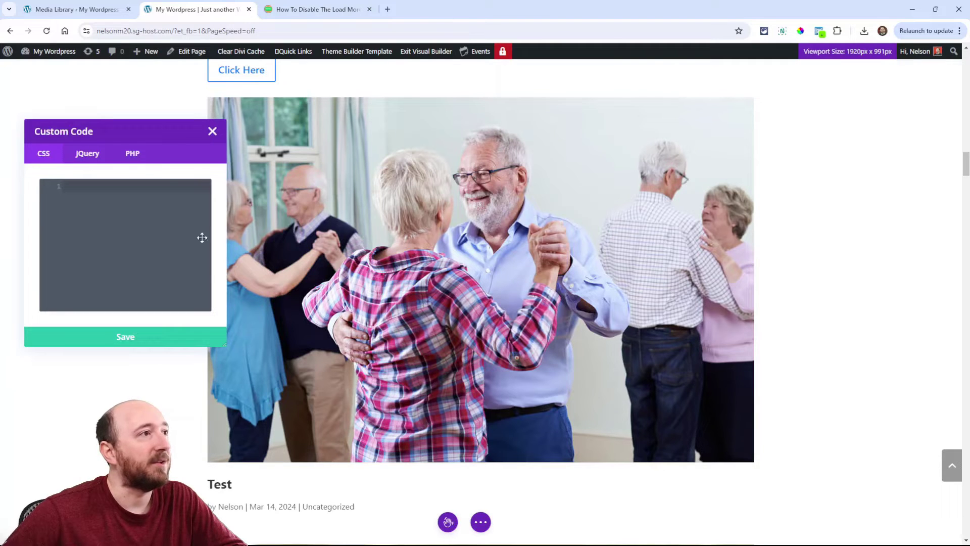
drag(126, 135, 146, 138)
click(153, 159)
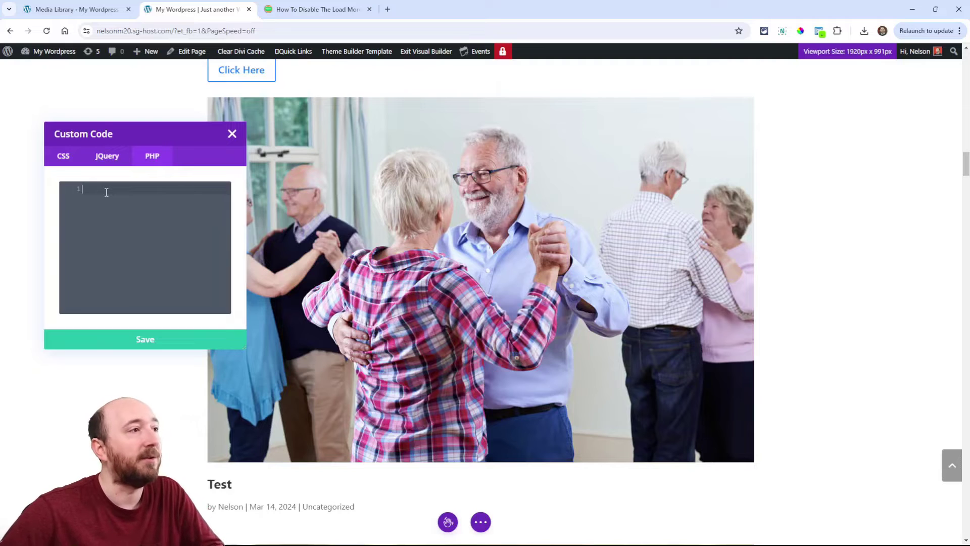
key(ctrl+v)
click(141, 339)
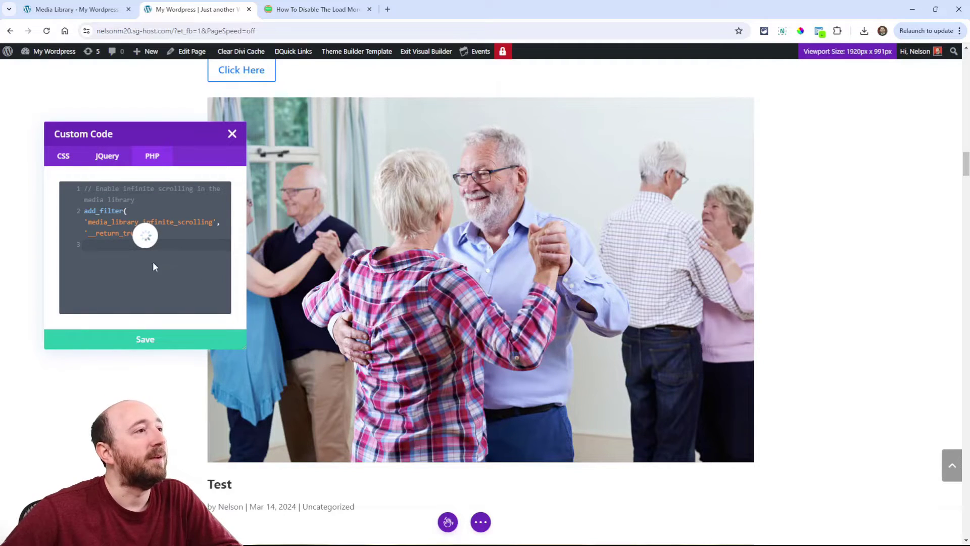
click(99, 158)
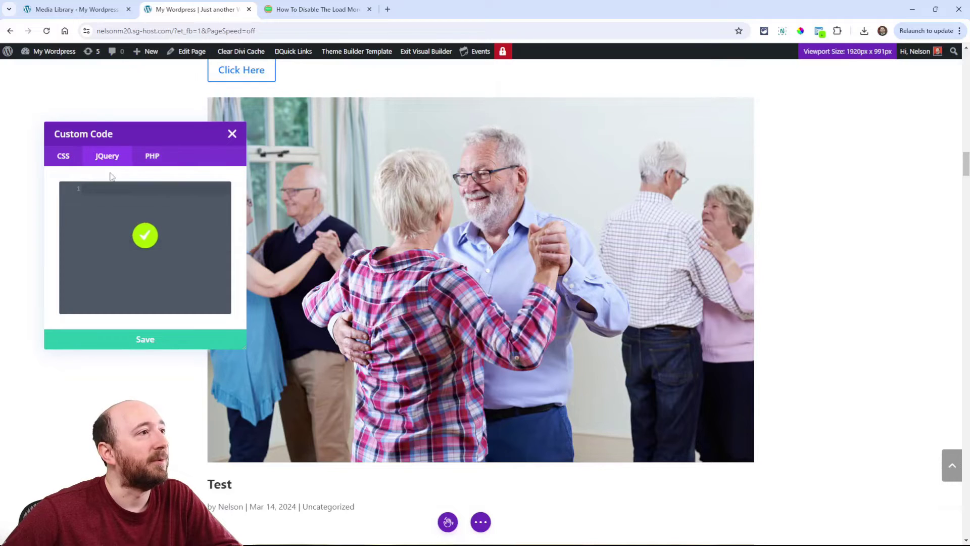
click(151, 158)
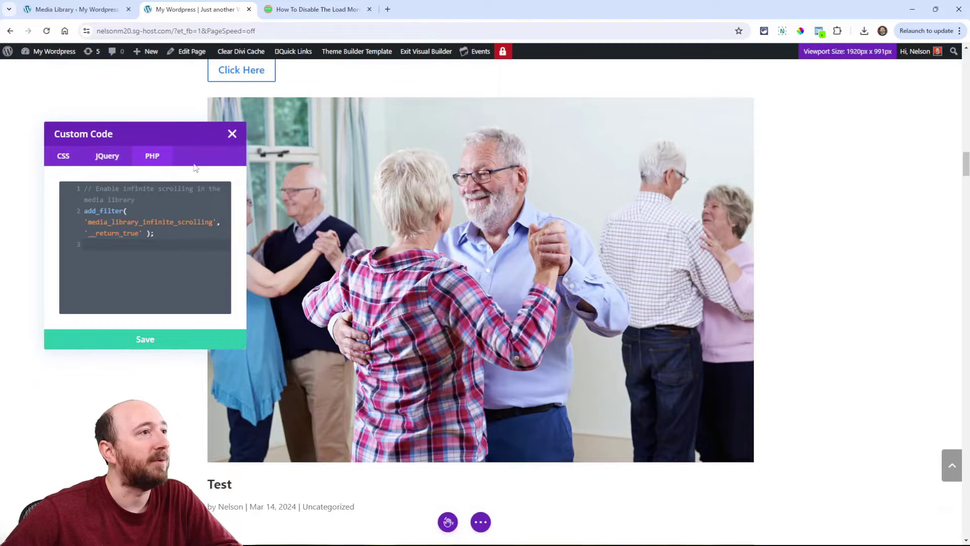
Switch to the WordPress admin tab and go to Snippets > Add New
click(232, 134)
key(ctrl+shift+Tab)
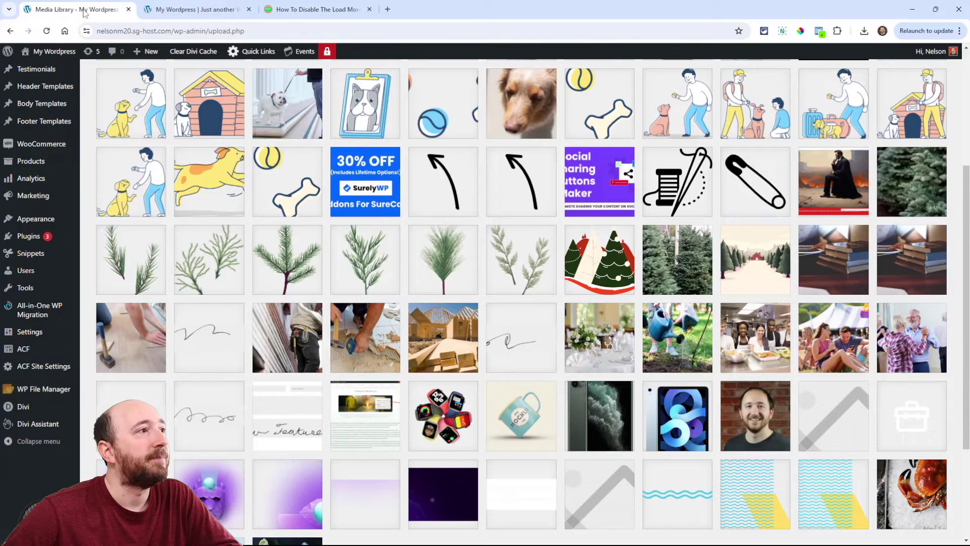
scroll(281, 293, down, 3)
scroll(273, 296, up, 3)
scroll(273, 295, up, 2)
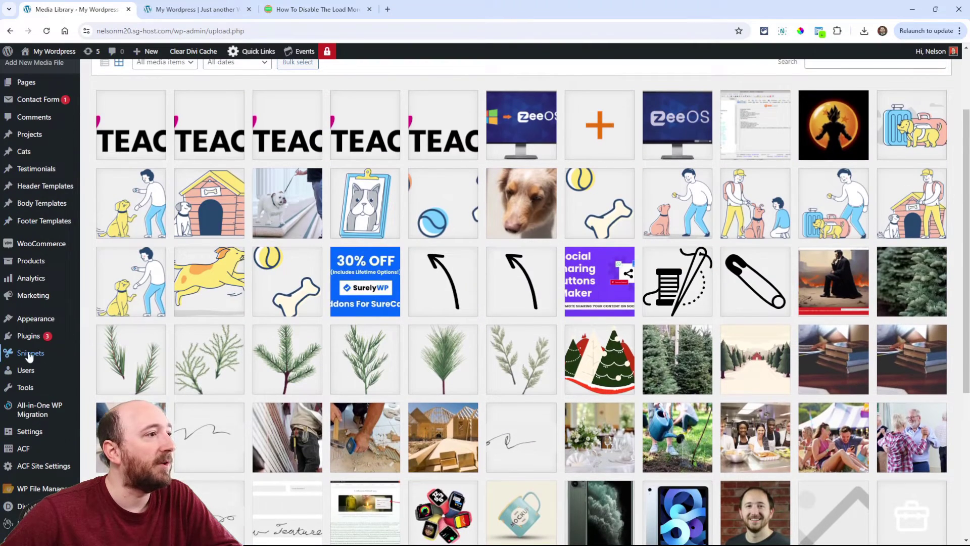
mouse_move(70, 362)
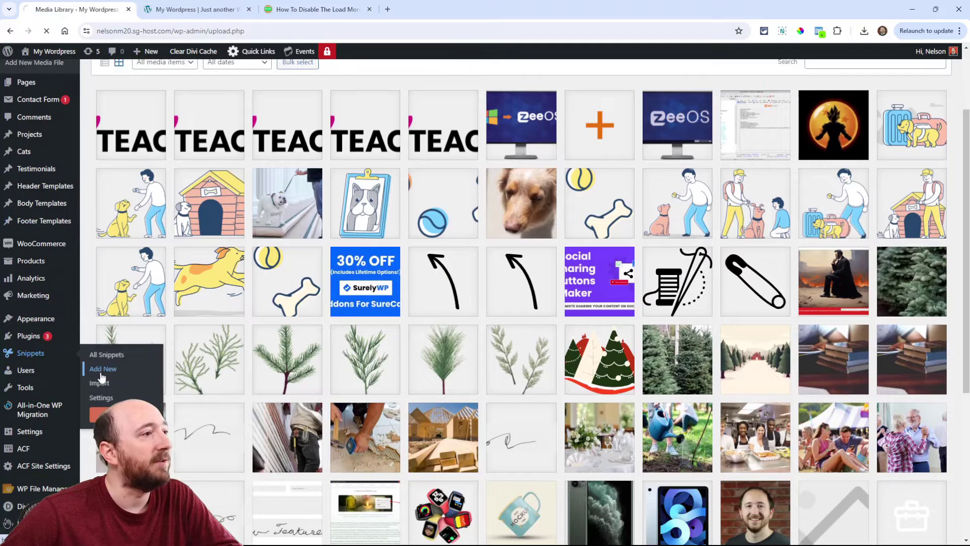
Paste the infinite-scrolling add_filter code into the new snippet's Functions editor and start its title
scroll(204, 233, down, 3)
scroll(187, 180, up, 2)
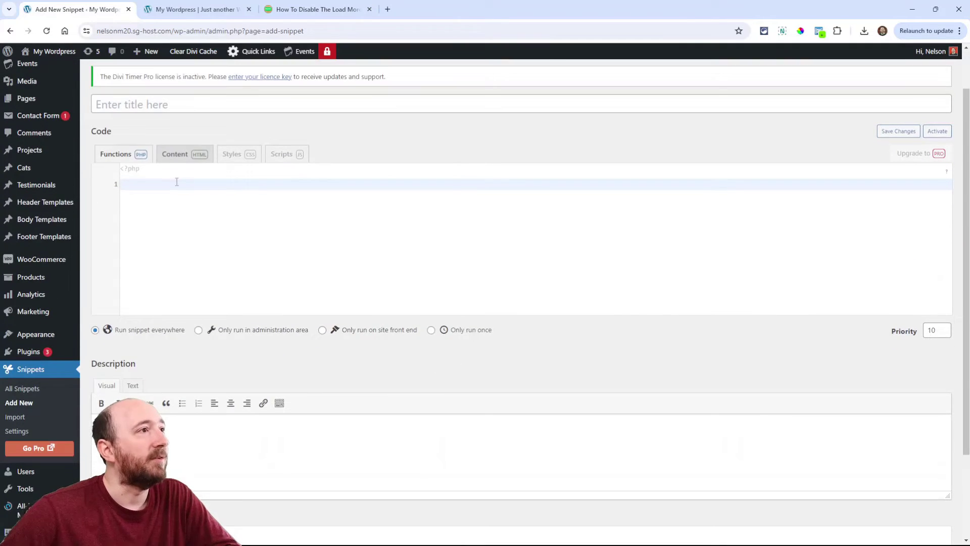
click(179, 204)
key(ctrl+v)
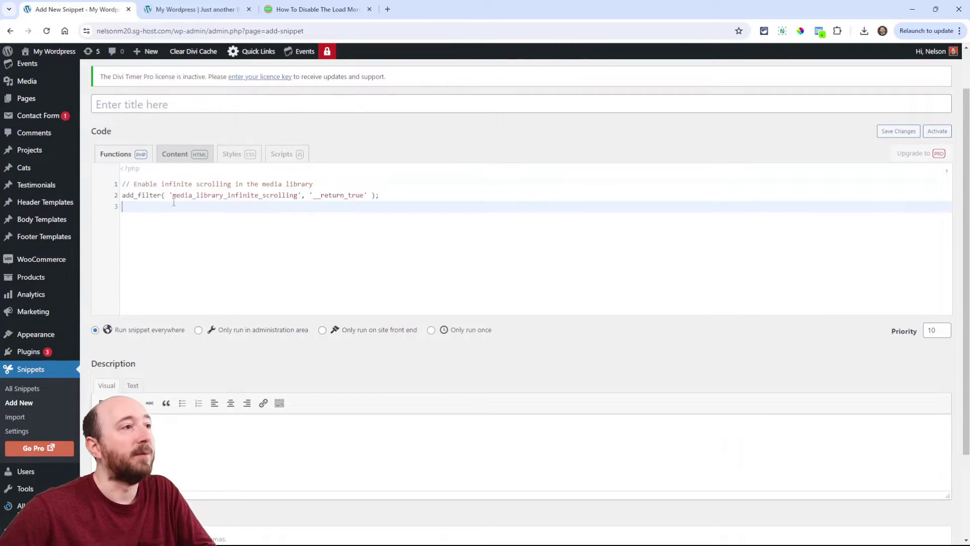
click(108, 105)
scroll(170, 292, down, 2)
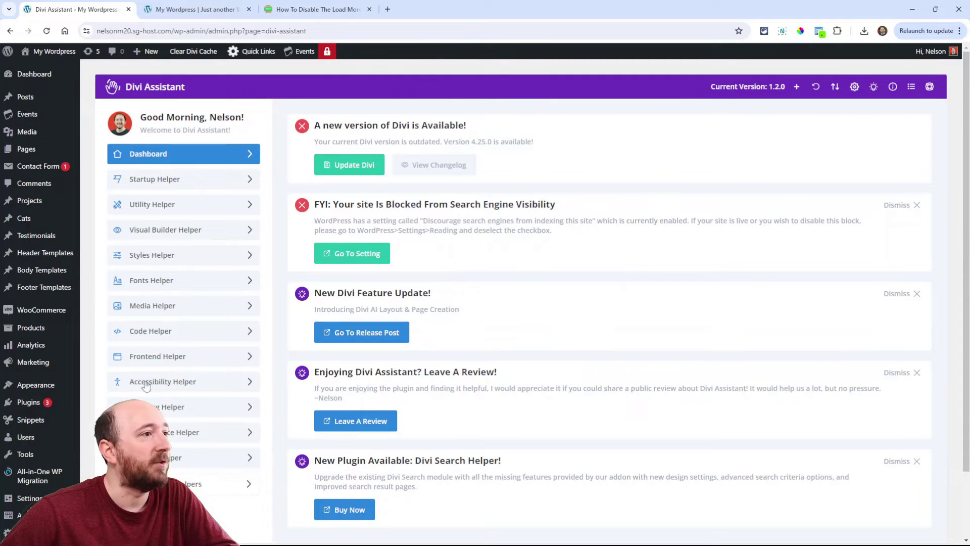
Enable Disable Load More Button under Divi Assistant's Media Helper > Library and save changes
click(143, 316)
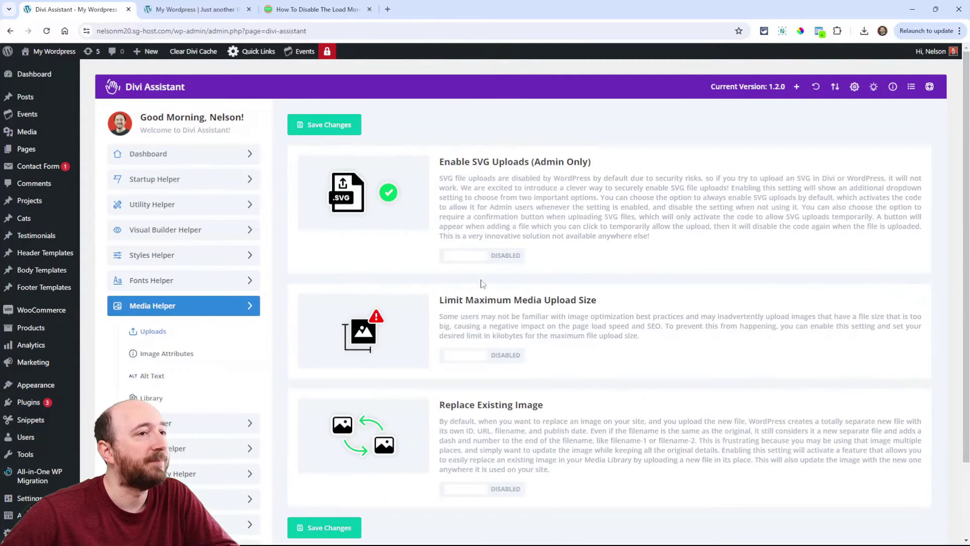
scroll(627, 281, down, 1)
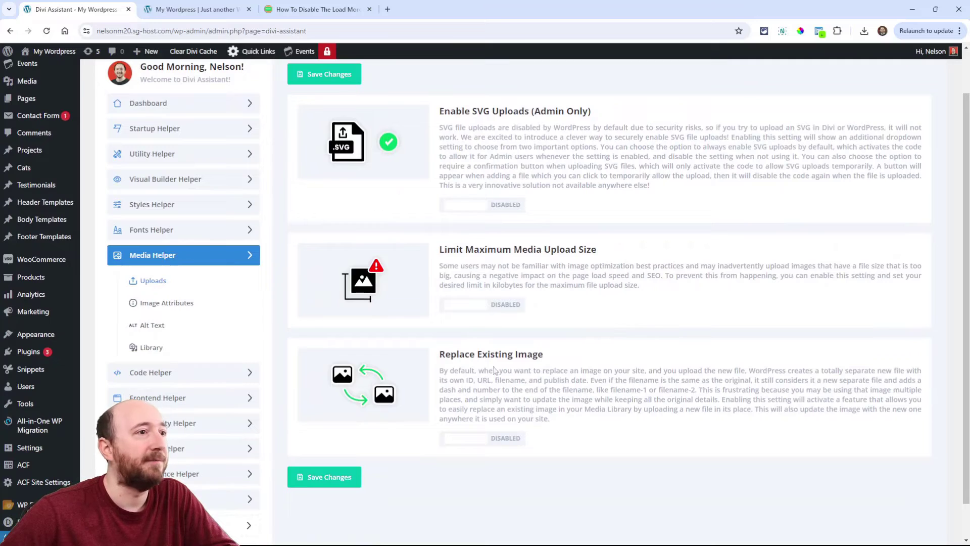
click(154, 348)
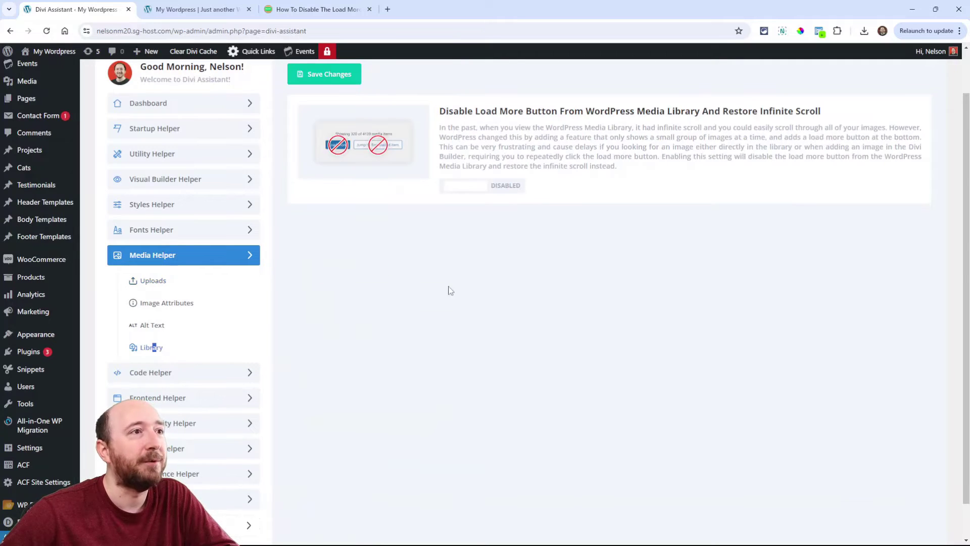
scroll(469, 136, up, 1)
click(471, 236)
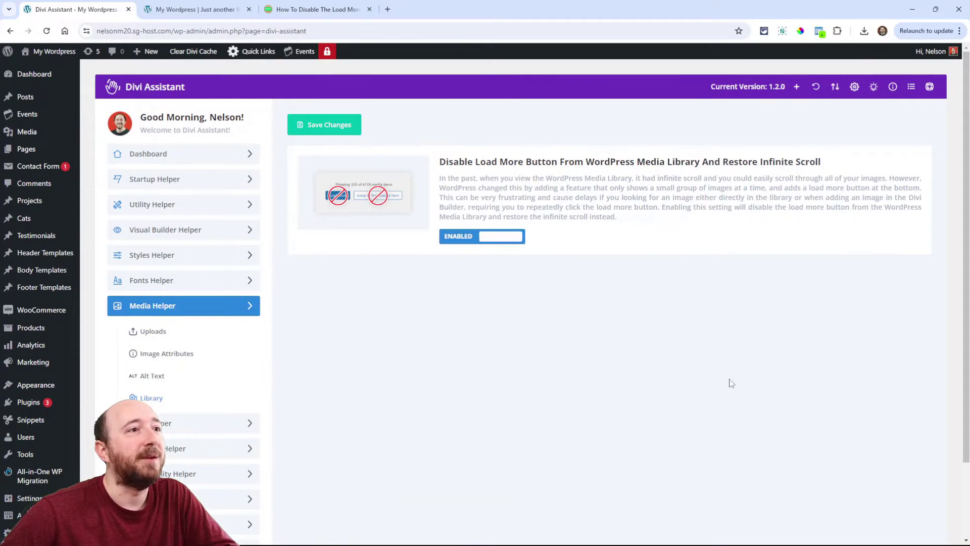
click(326, 128)
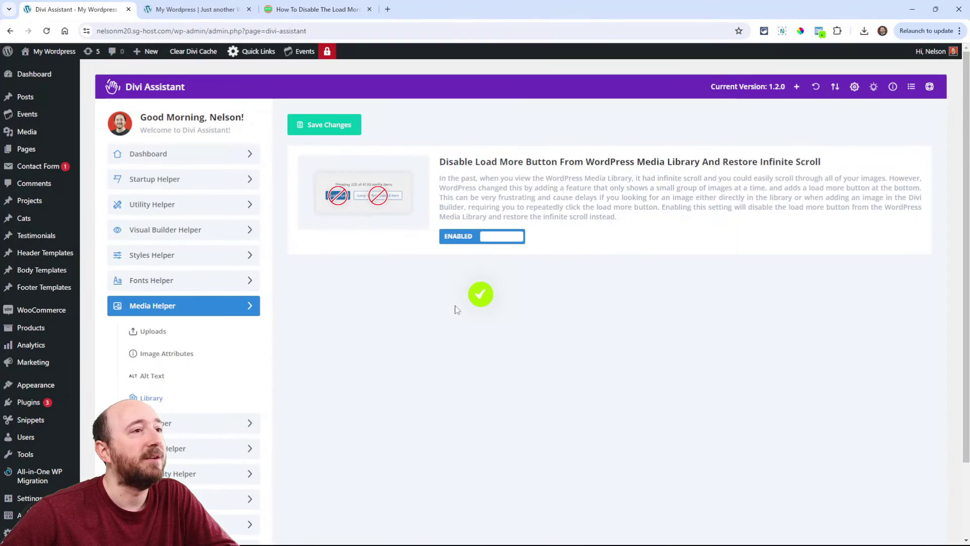
mouse_move(22, 134)
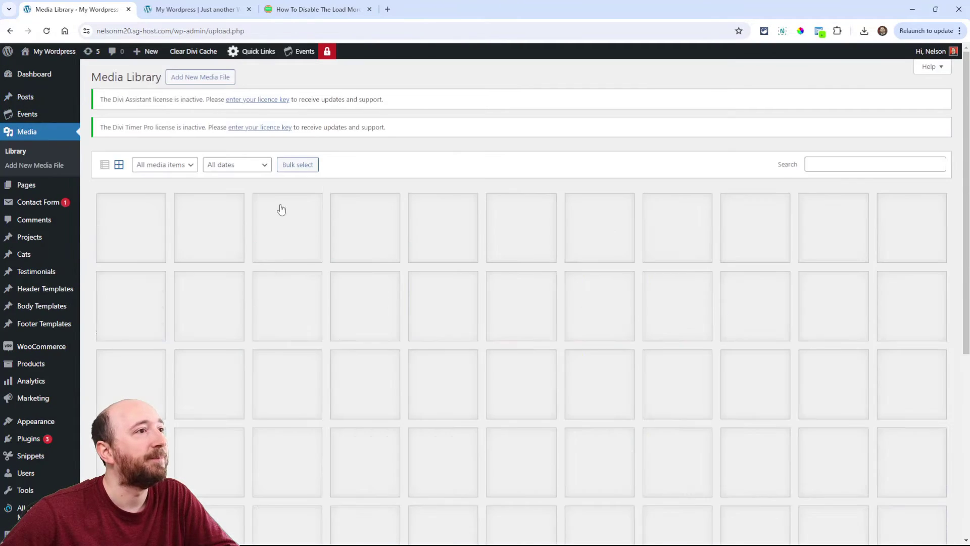
Scroll to the bottom of the Media Library grid to confirm no Load More button appears
scroll(445, 199, down, 5)
scroll(445, 200, down, 8)
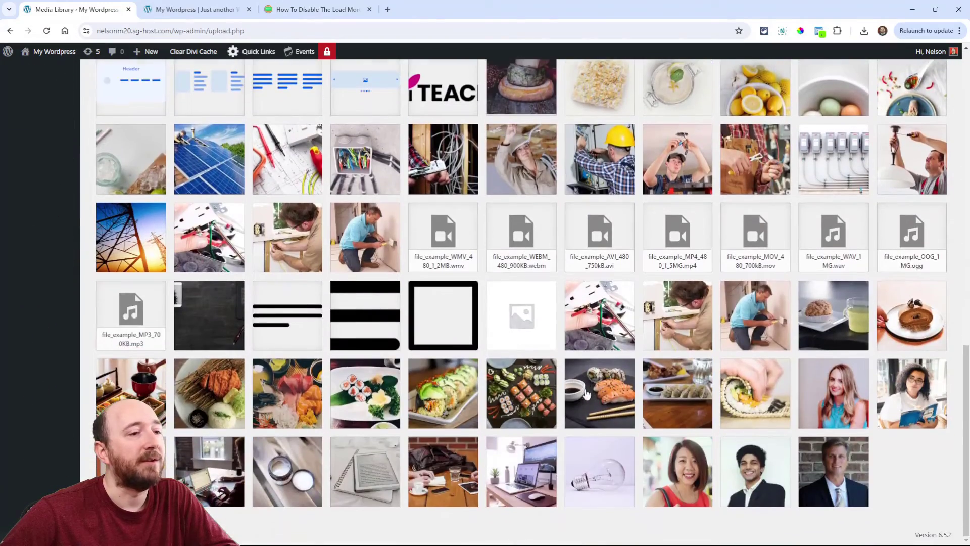